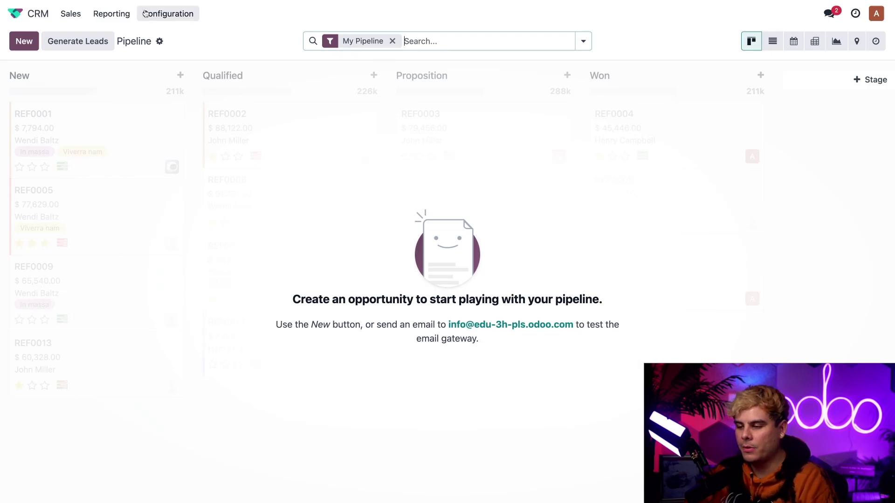
Open the CRM Settings page from the Configuration menu.
left_click(154, 14)
left_click(161, 36)
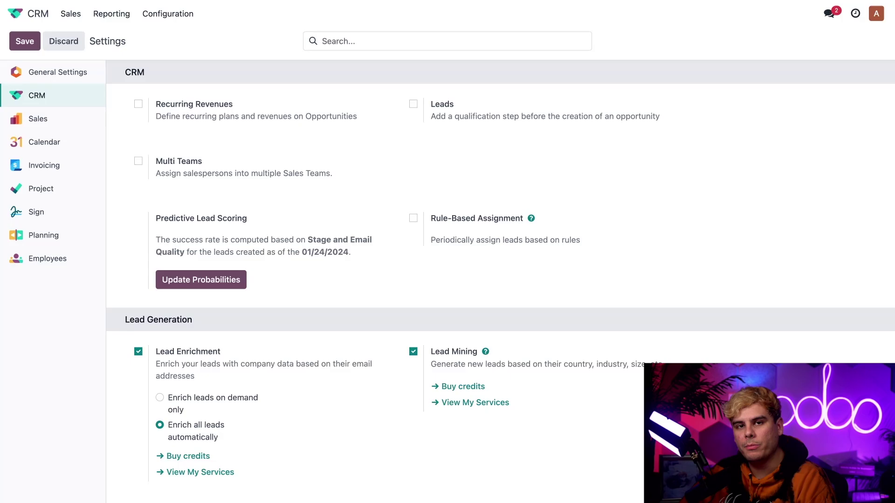
Swap Email Quality for Country in the lead scoring fields and update probabilities.
left_click(196, 282)
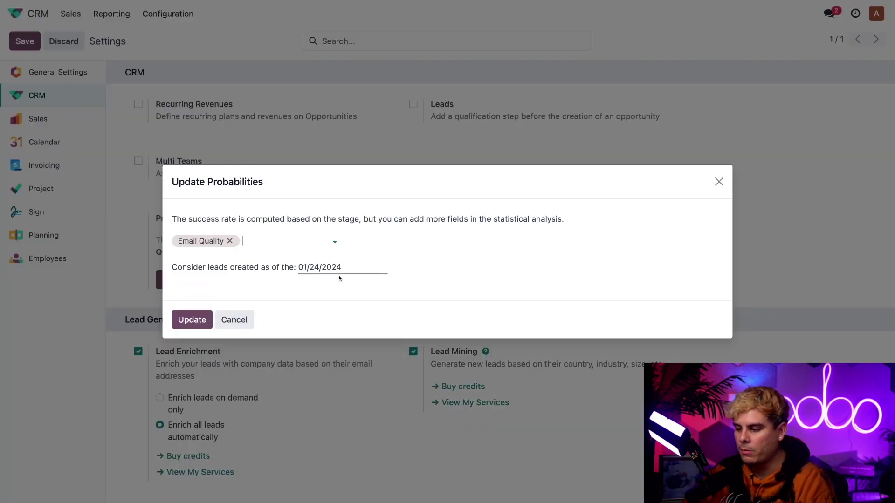
left_click(231, 241)
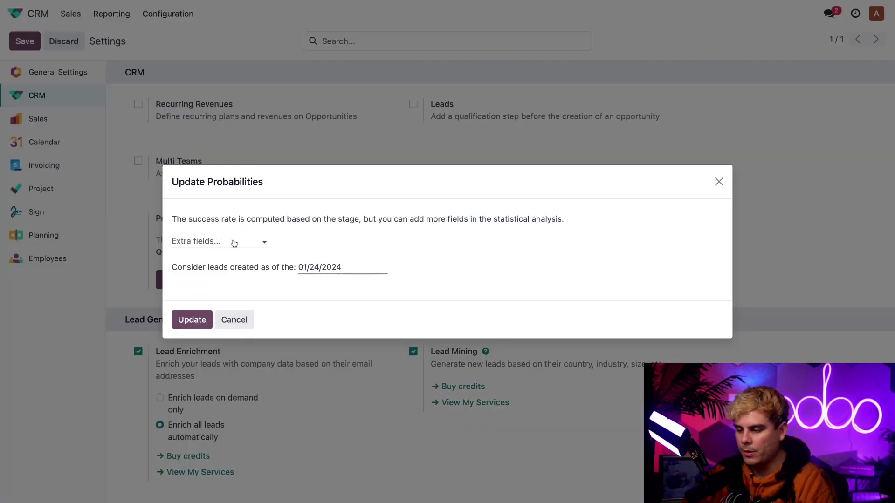
left_click(234, 242)
type("country")
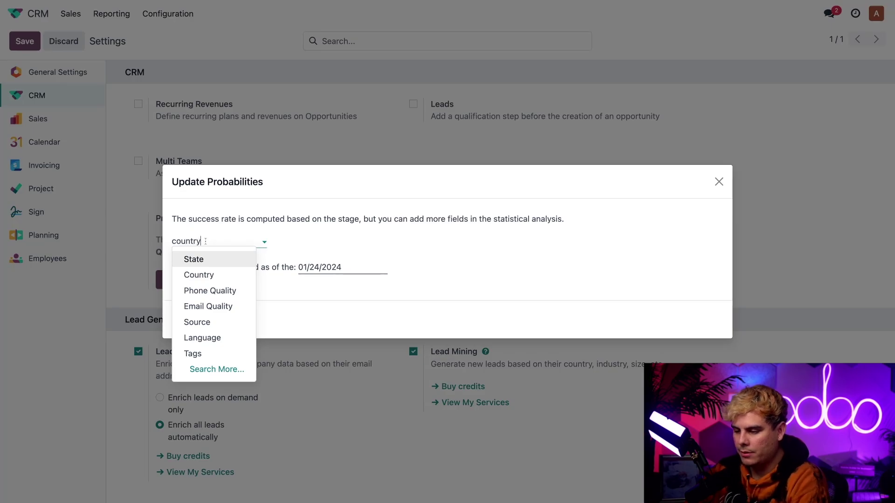
left_click(205, 259)
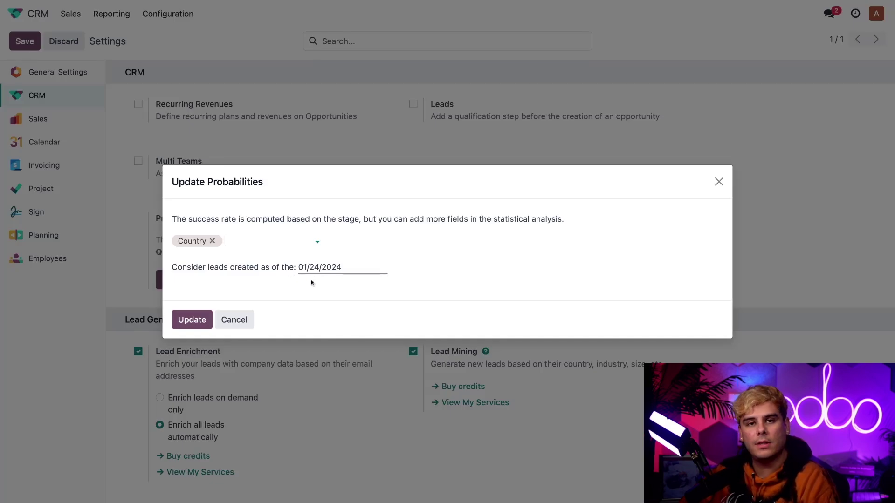
left_click(192, 318)
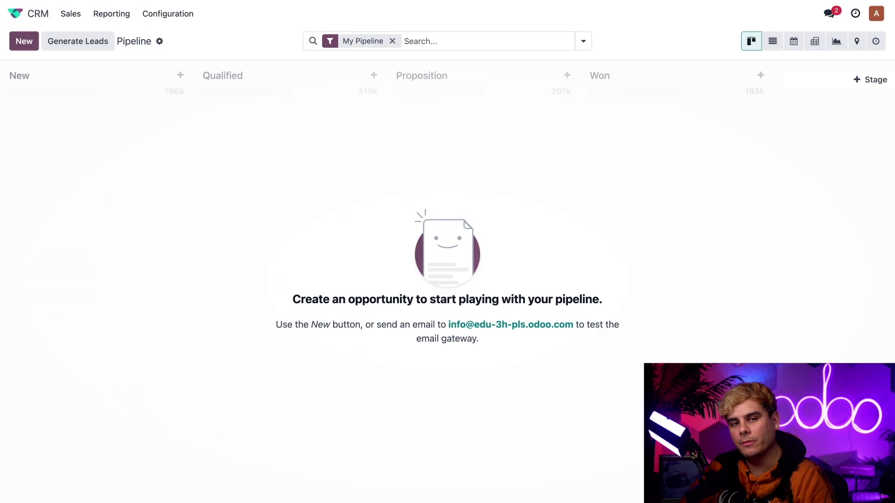
Create opportunity Opp 1 with country Belgium and mark it Won.
left_click(23, 42)
left_click(49, 179)
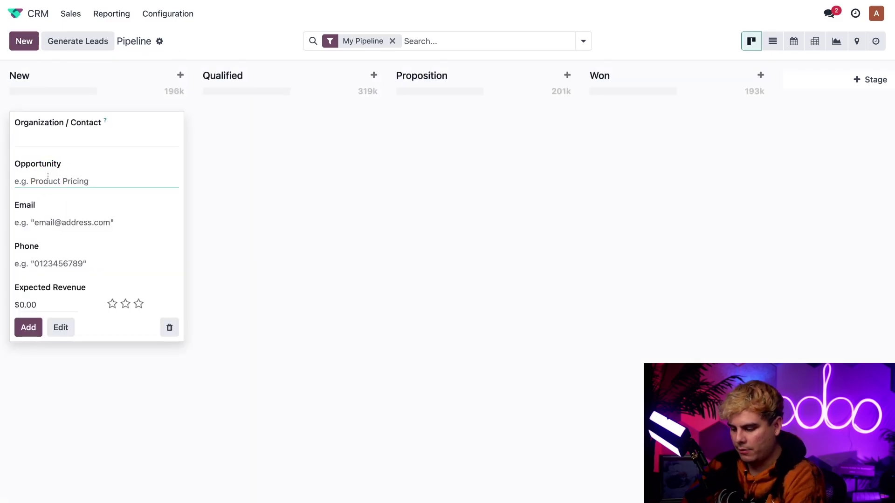
type("Opp 1")
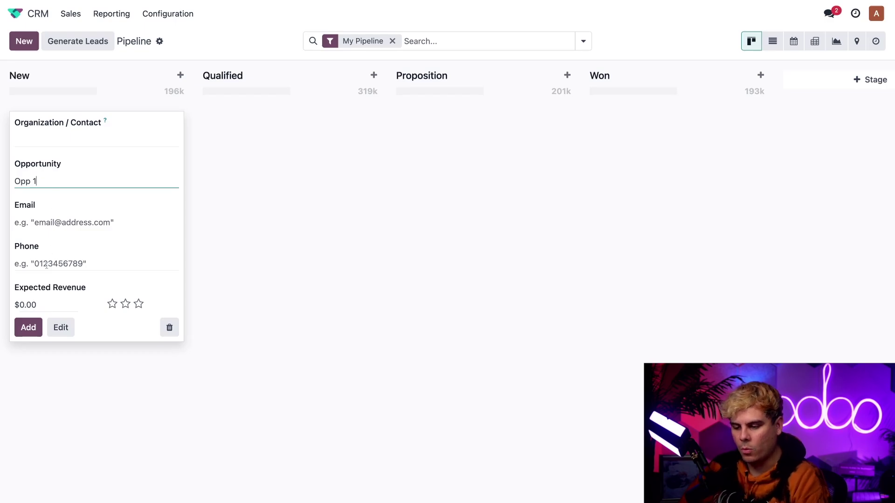
left_click(61, 327)
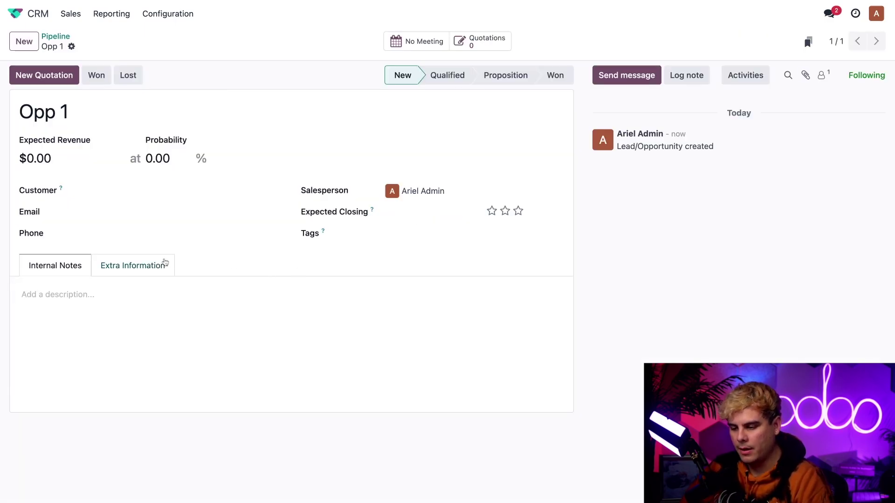
left_click(164, 262)
scroll(163, 357, "down", 2)
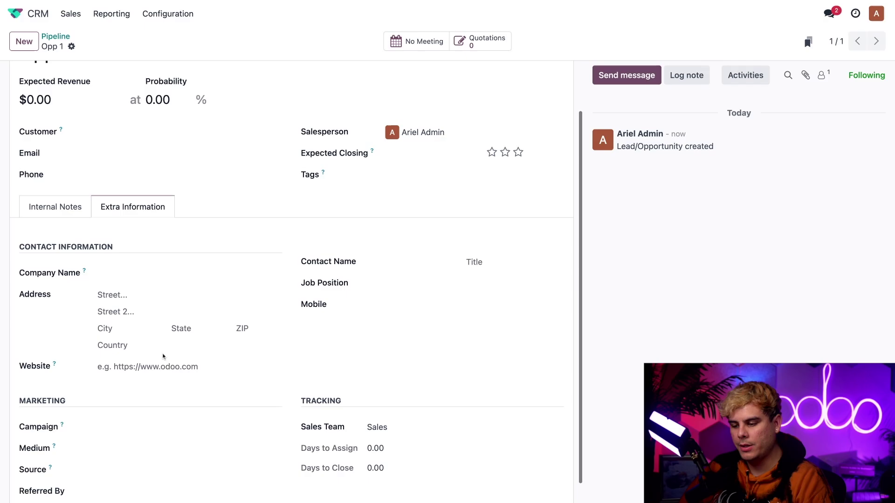
left_click(163, 345)
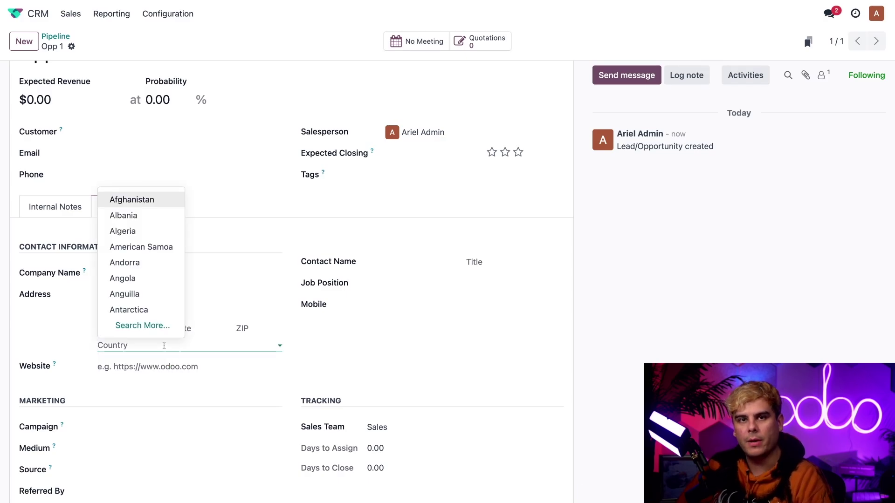
type("bel")
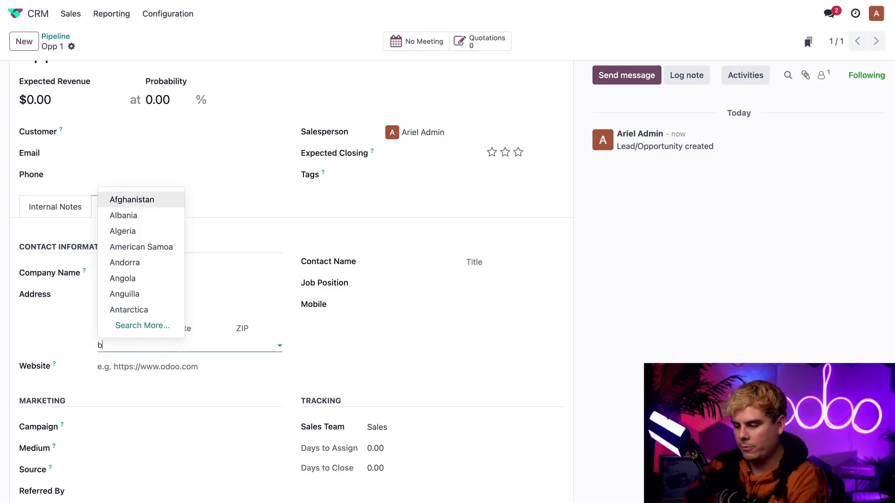
left_click(146, 388)
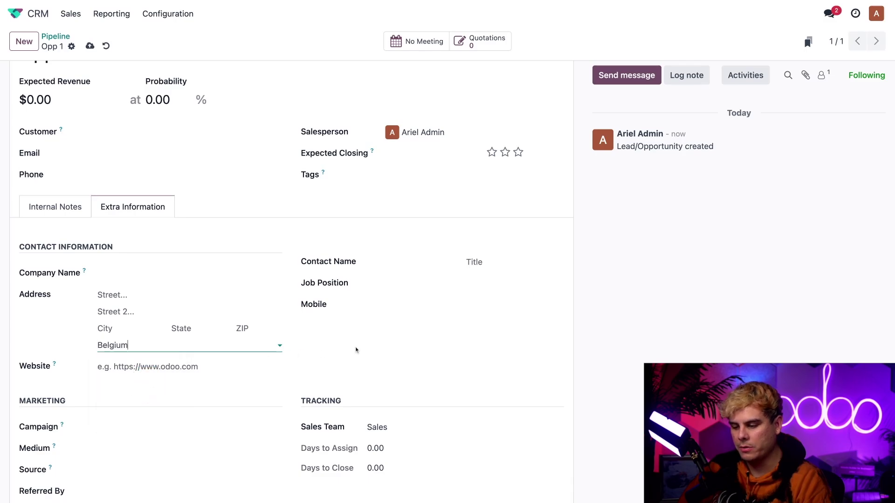
scroll(373, 347, "up", 2)
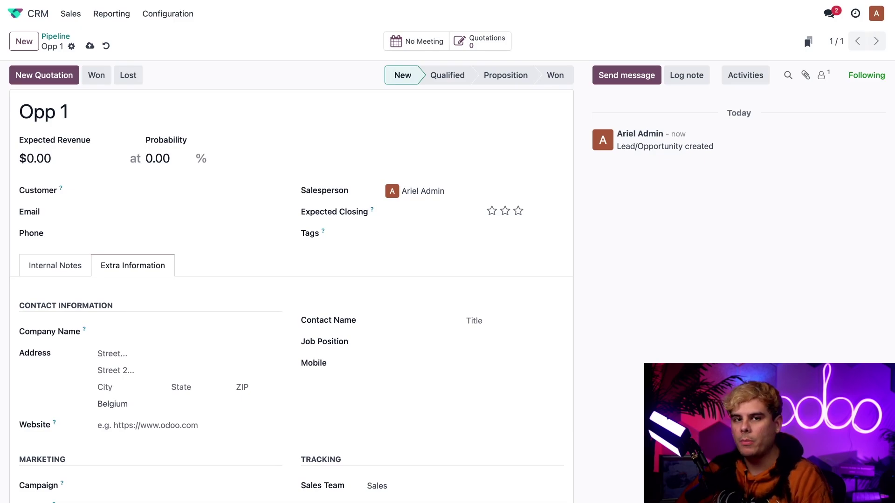
left_click(100, 80)
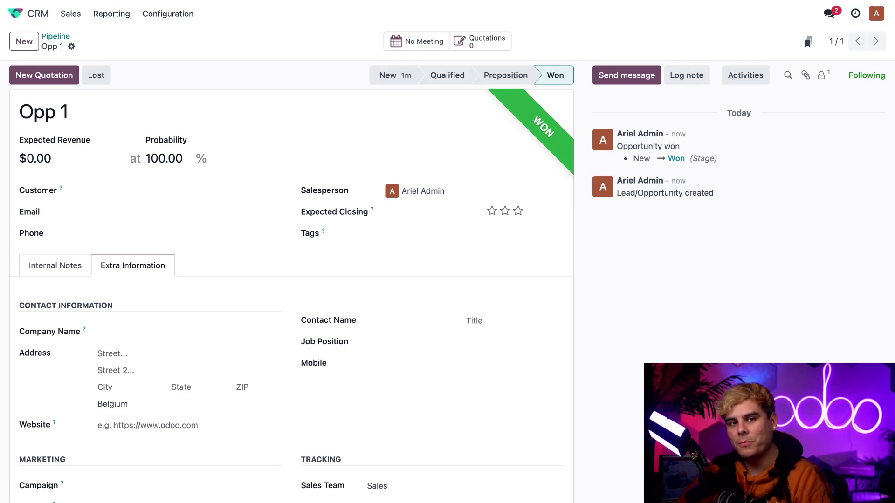
Create opportunity opp 2 with country Belgium and mark it Won.
left_click(24, 41)
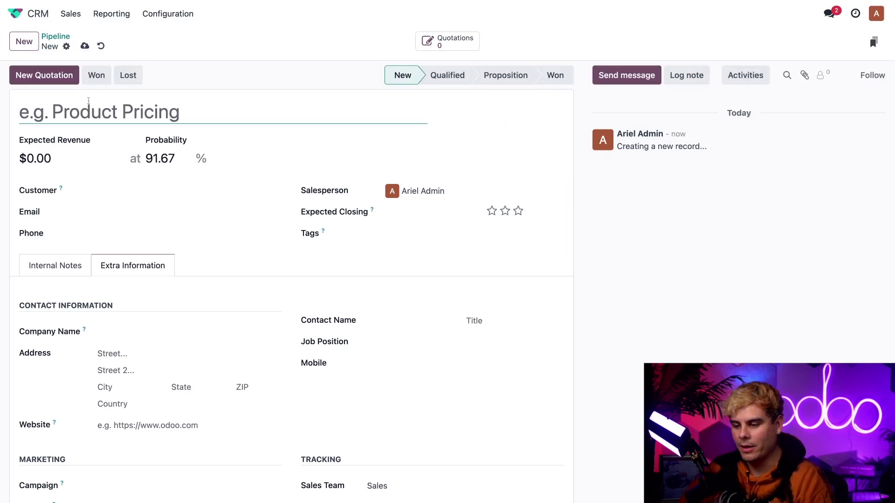
type("Opp 1")
key("BackSpace")
type("2")
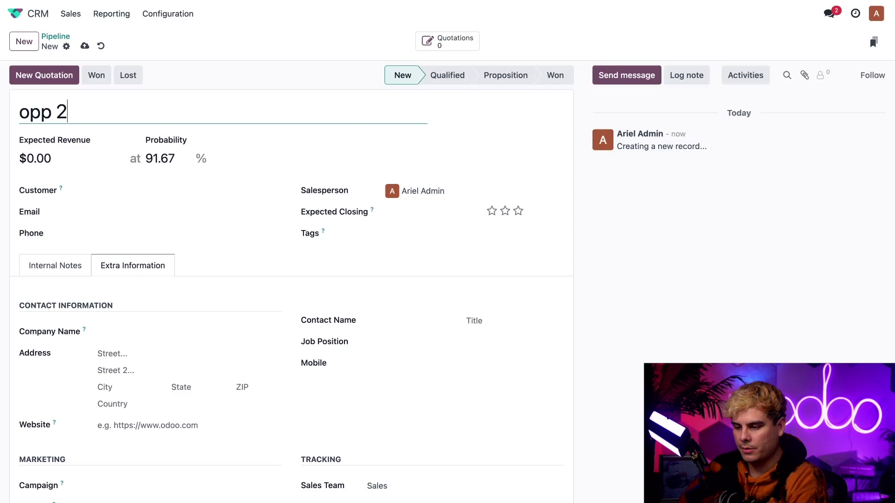
scroll(134, 270, "down", 3)
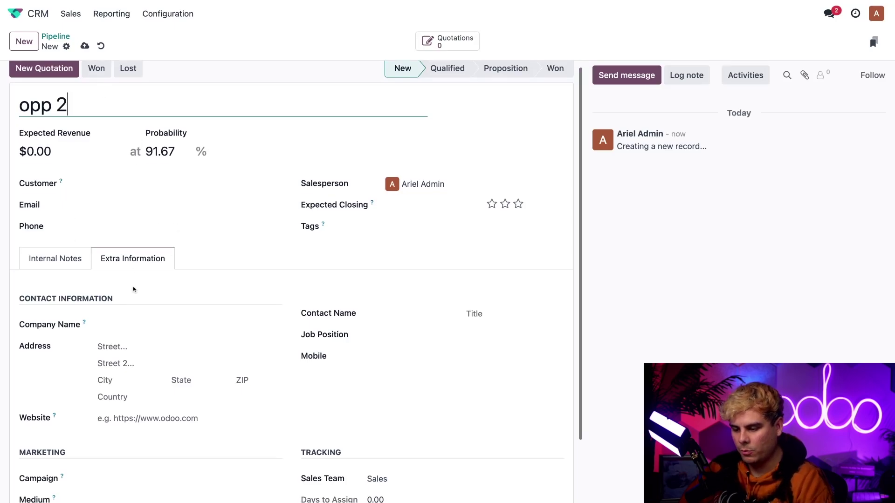
left_click(124, 324)
type("b")
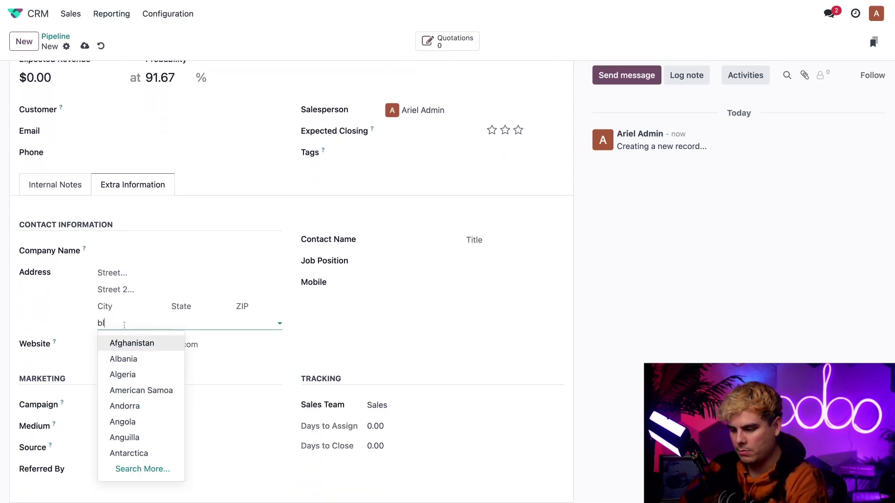
type("el")
left_click(127, 358)
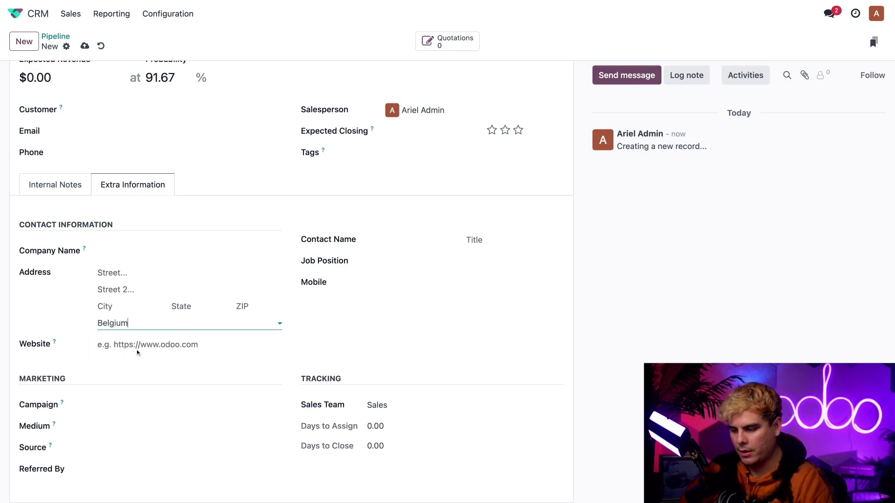
left_click(368, 319)
scroll(368, 318, "up", 3)
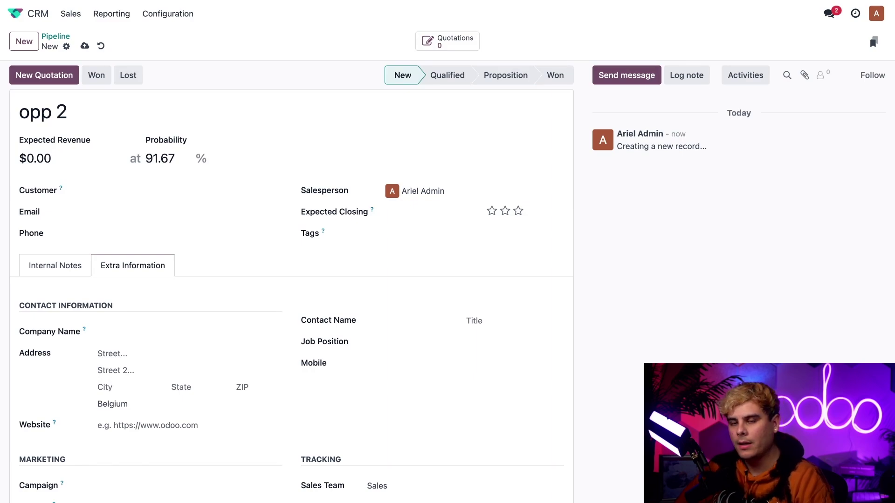
left_click(96, 77)
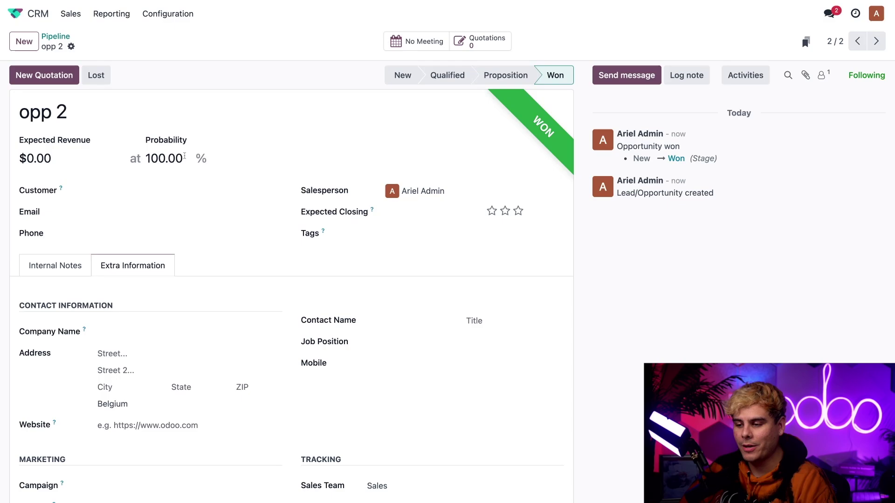
Create opportunity opp 3 with country Belgium.
left_click(24, 42)
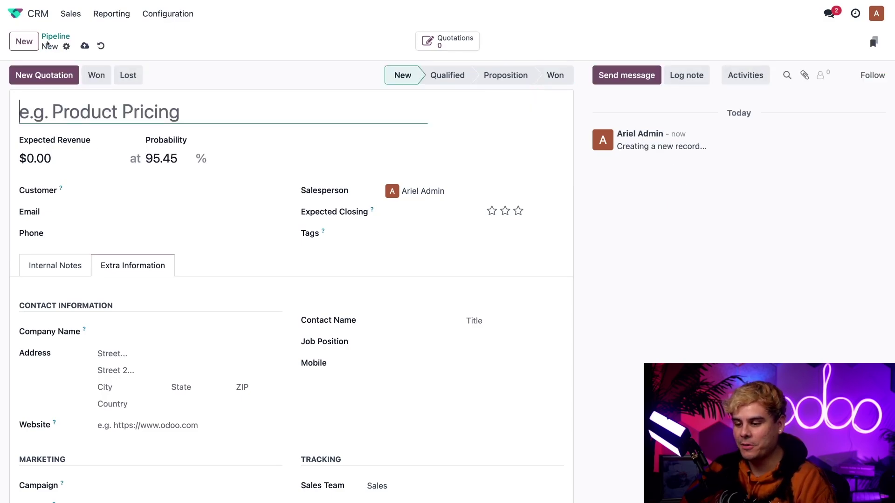
type("opp 3")
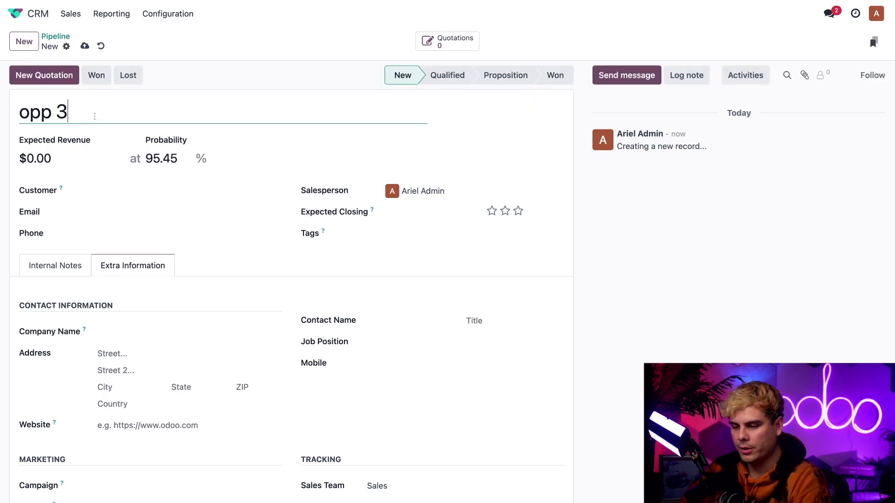
left_click(347, 158)
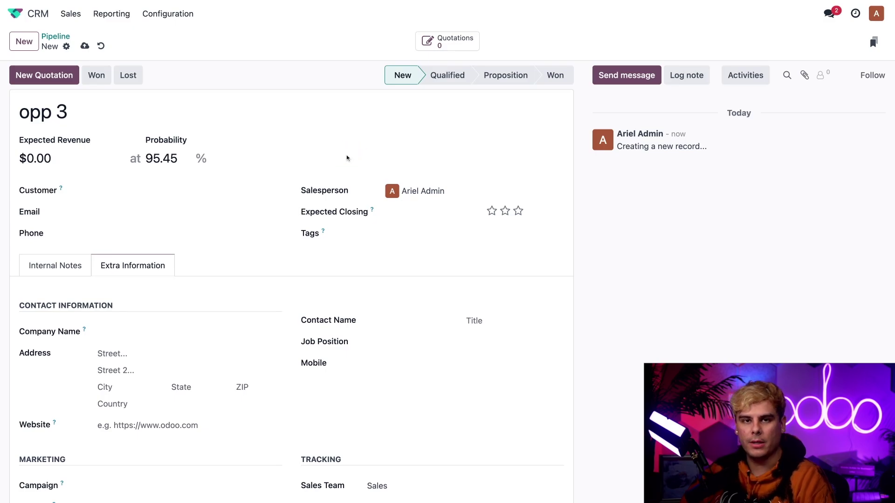
scroll(125, 322, "down", 3)
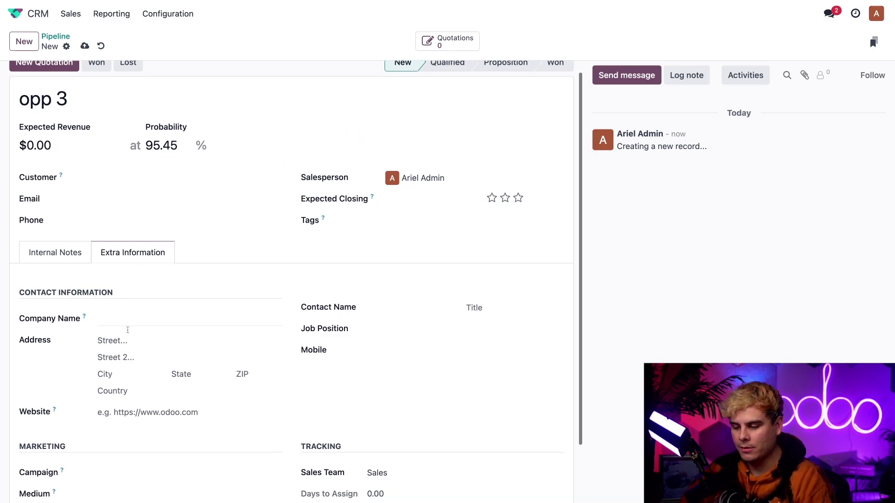
left_click(125, 322)
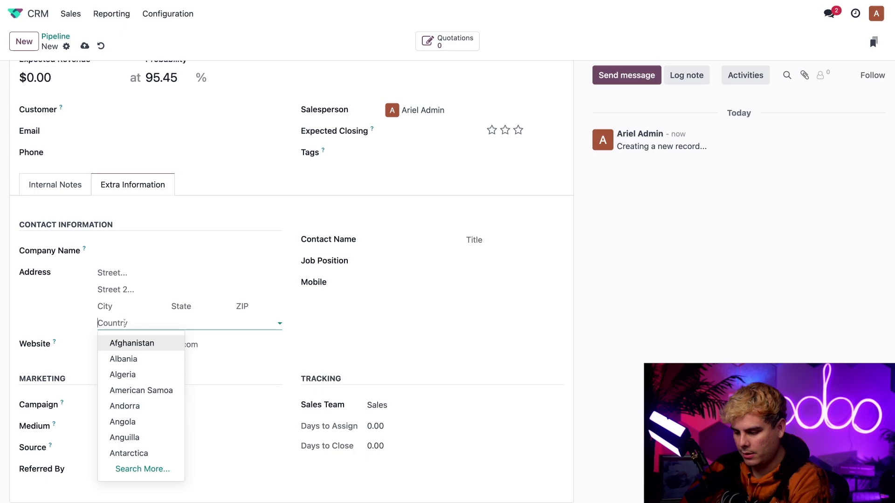
type("bel")
left_click(122, 357)
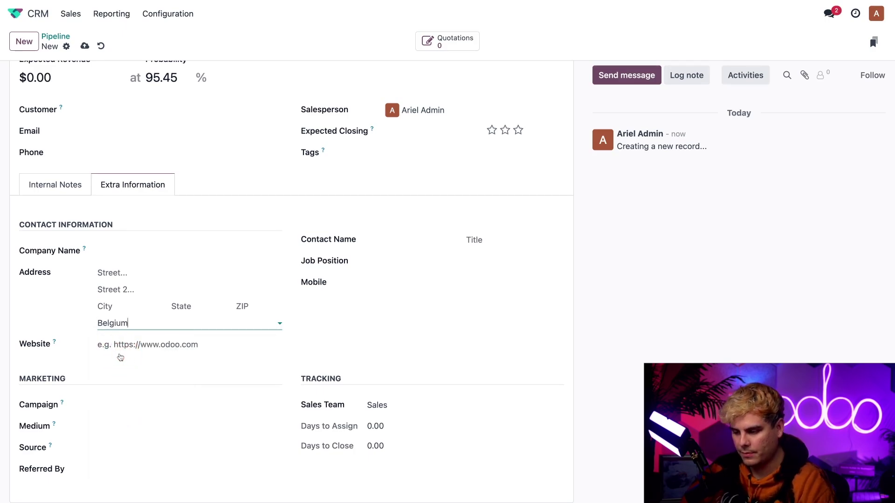
scroll(276, 186, "up", 3)
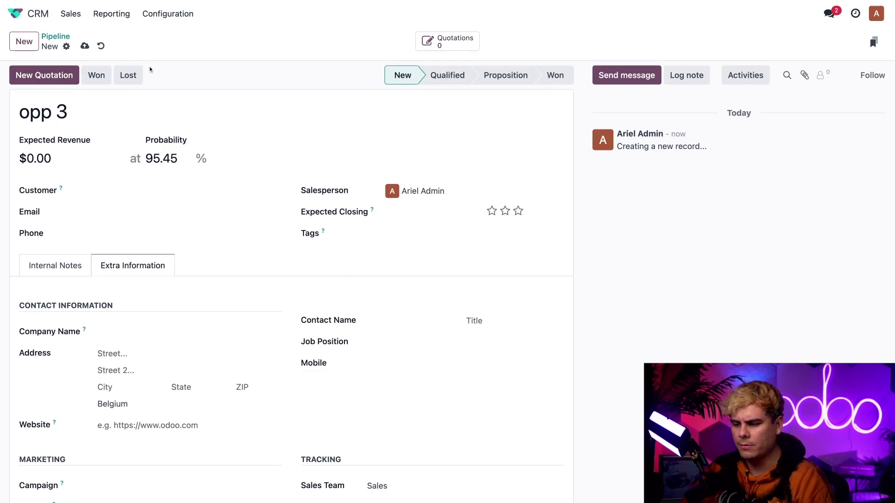
Mark opp 3 as lost with the reason Too expensive.
left_click(128, 75)
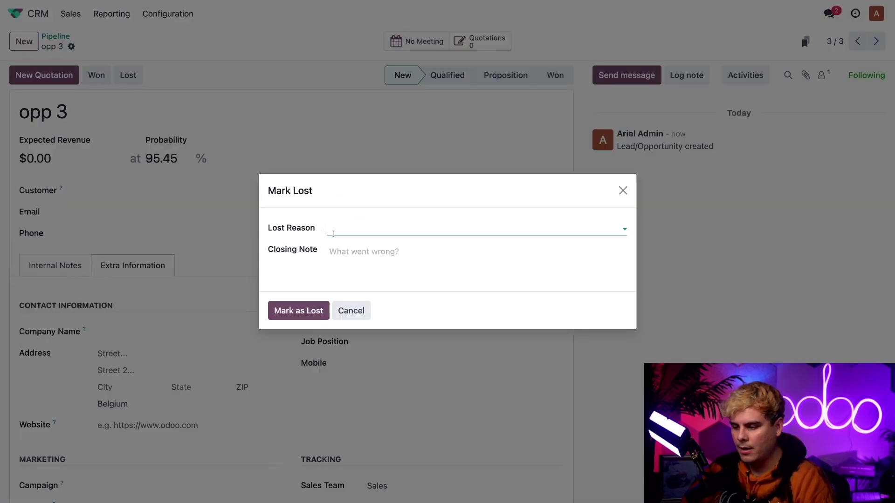
left_click(336, 229)
left_click(349, 250)
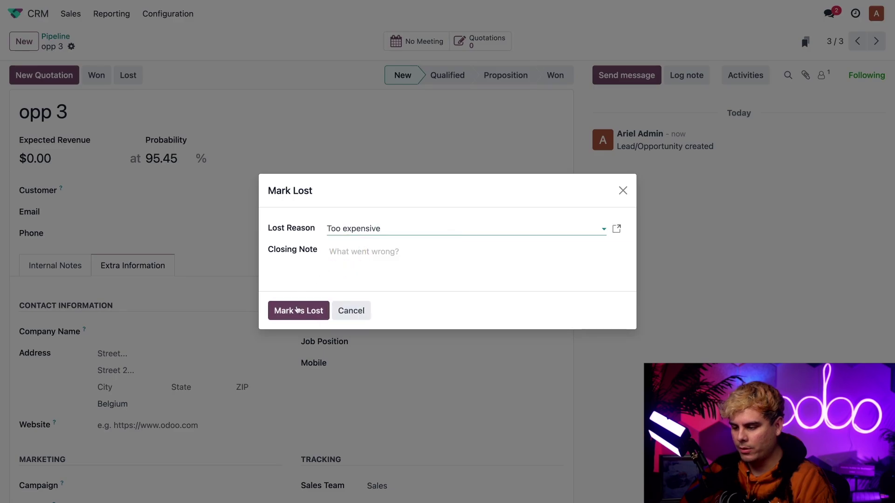
left_click(300, 311)
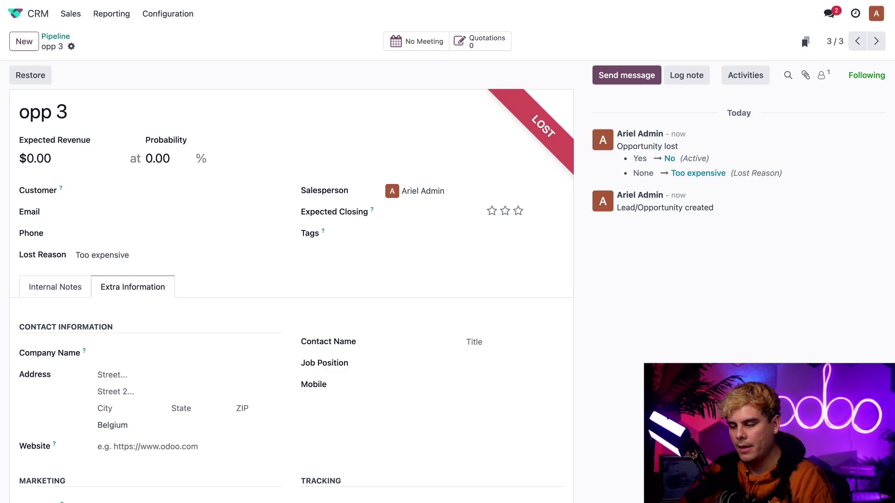
Create opportunity Opp 4 with country Belgium and save it.
left_click(28, 40)
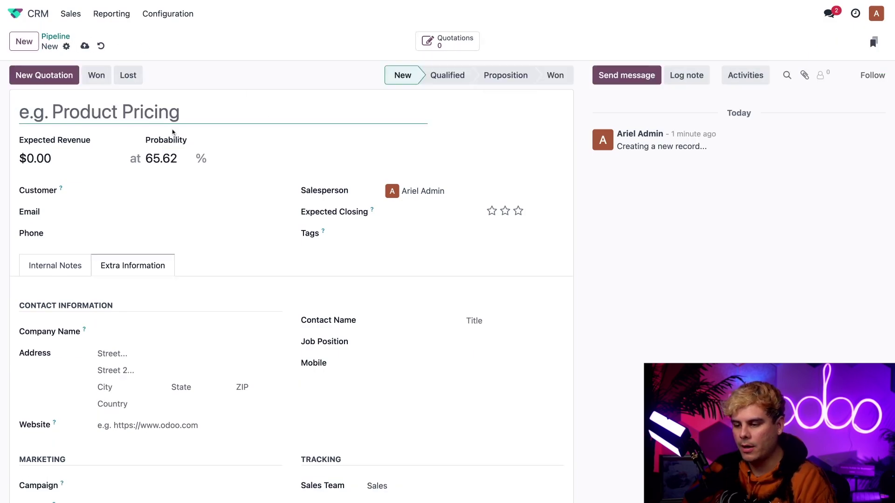
type("O")
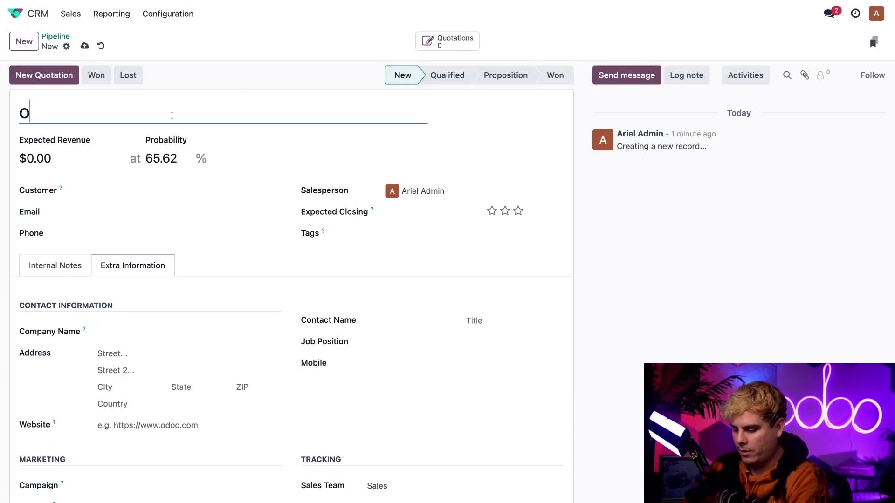
type("pp 4")
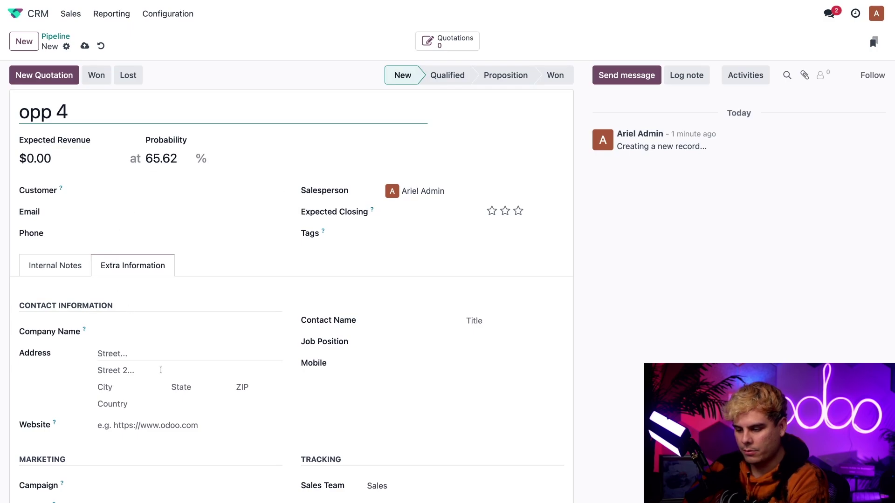
left_click(145, 409)
type("bel")
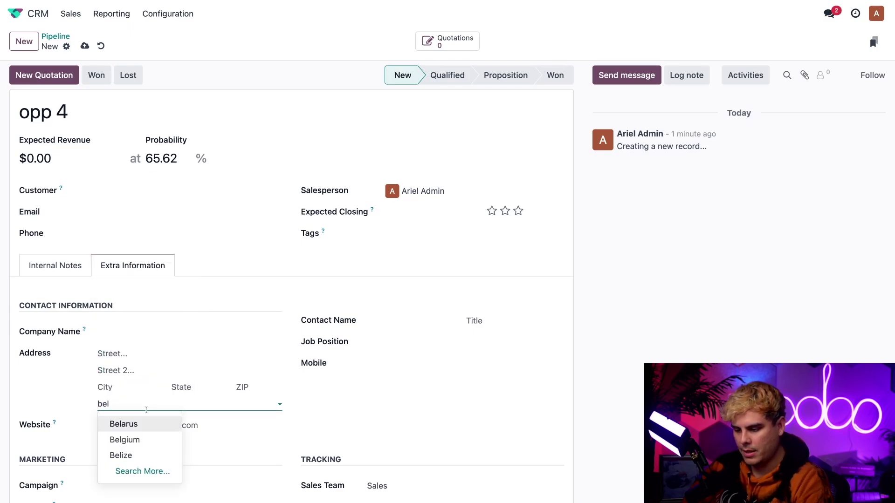
left_click(141, 440)
left_click(460, 395)
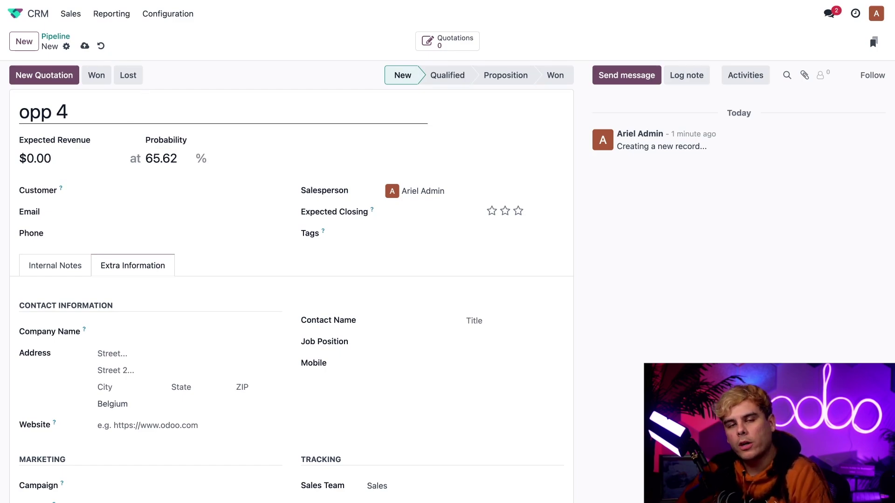
key("alt+c")
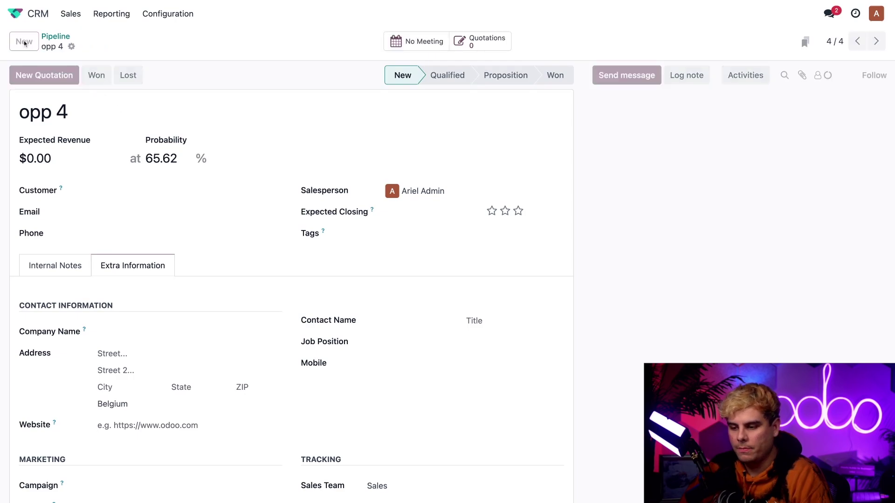
Name the opportunity opp 5 and set its country to Albania.
type("opp 5")
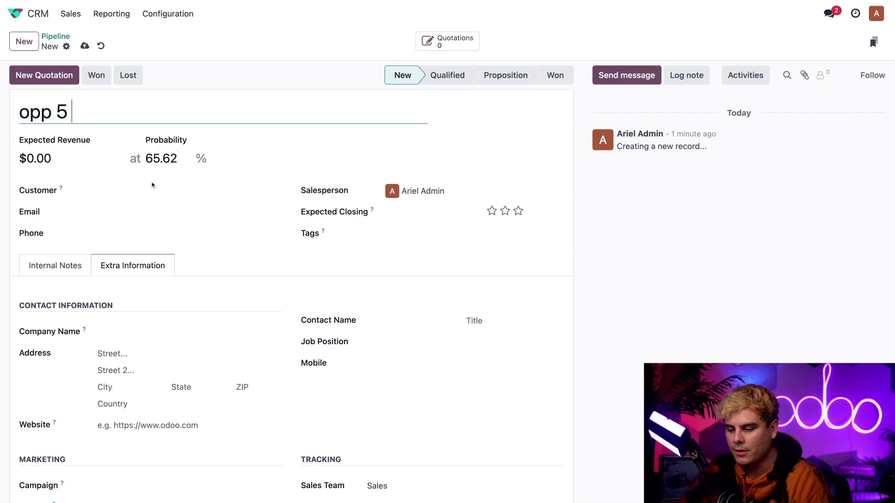
left_click(109, 405)
type("alb")
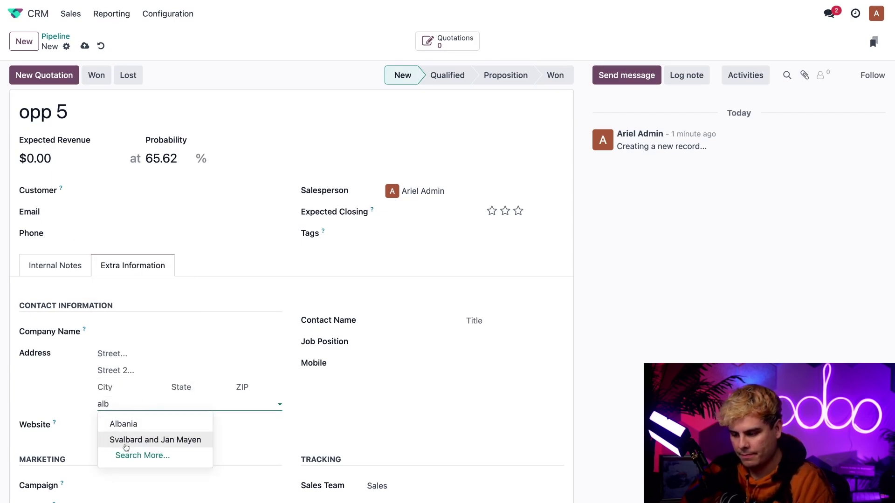
left_click(124, 423)
left_click(237, 274)
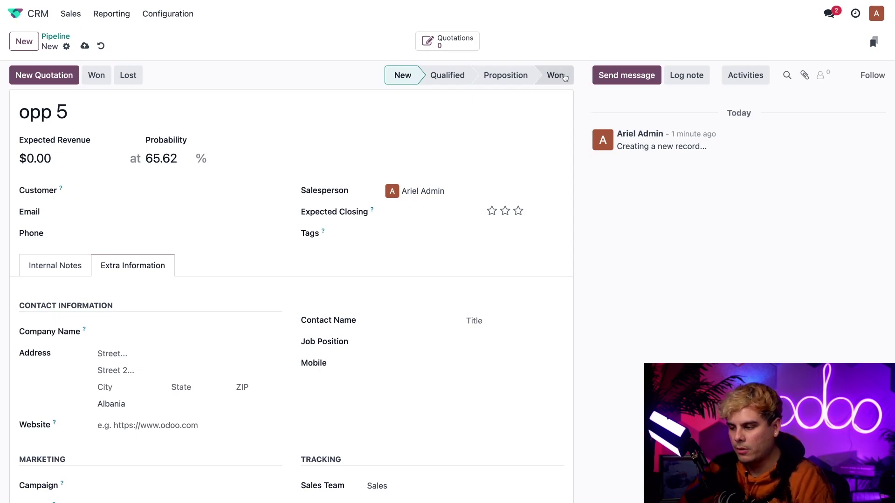
Mark opp 5 lost with reason We don't have people/skills, then start a new opportunity.
left_click(128, 75)
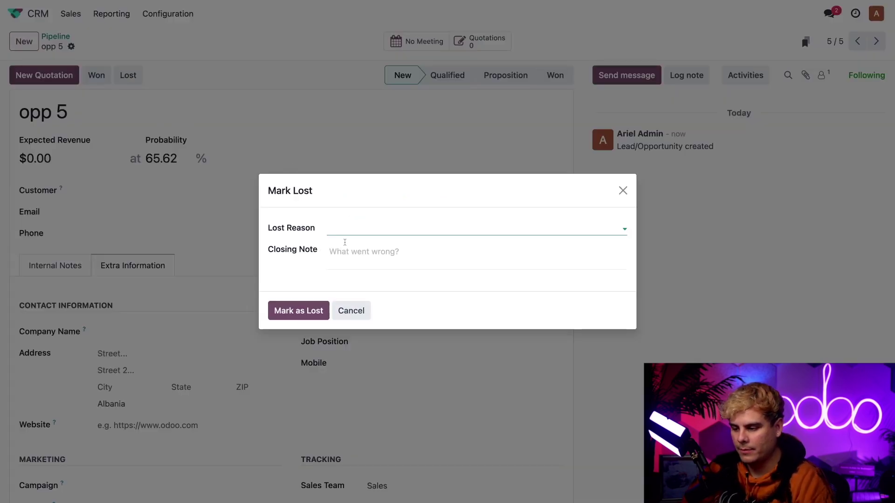
left_click(342, 230)
left_click(351, 261)
left_click(309, 306)
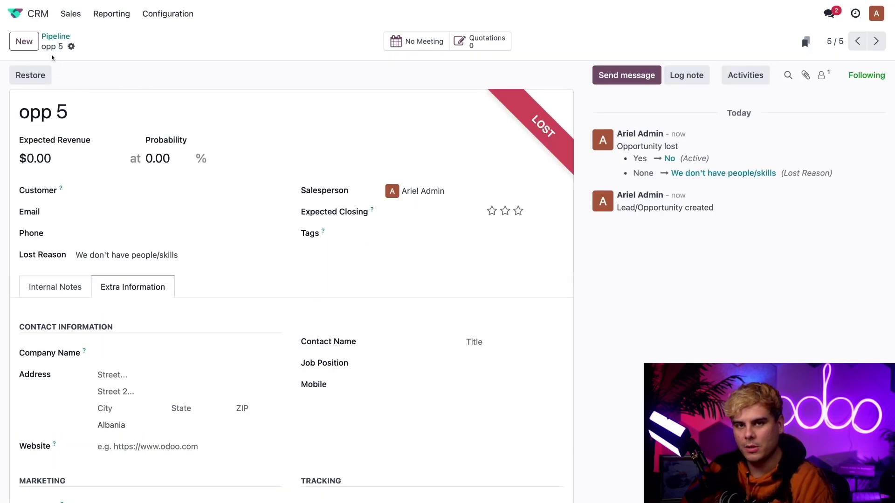
left_click(24, 41)
Name the opportunity opp 6 and set its country to Albania, then Algeria, then Belgium.
type("opp 6")
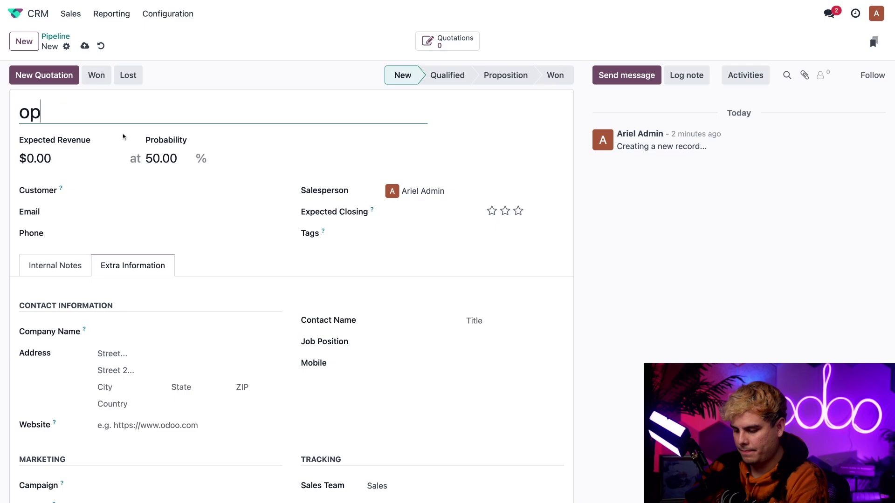
left_click(331, 167)
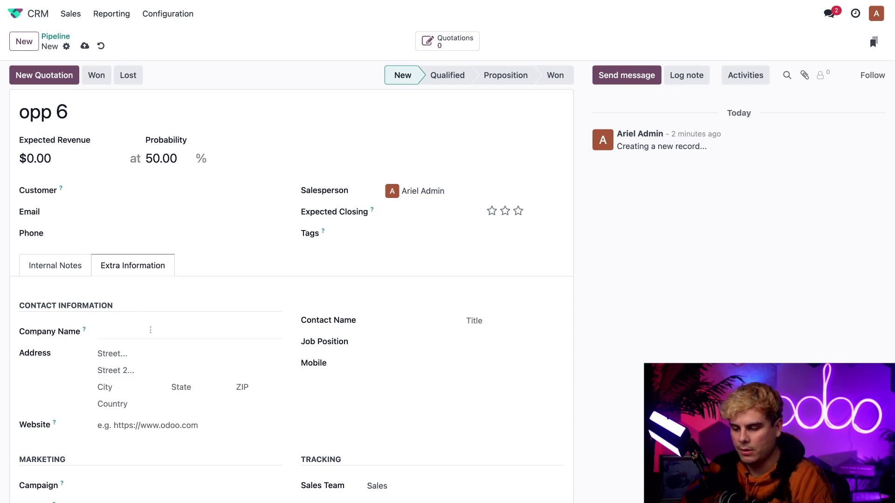
left_click(125, 407)
type("alban")
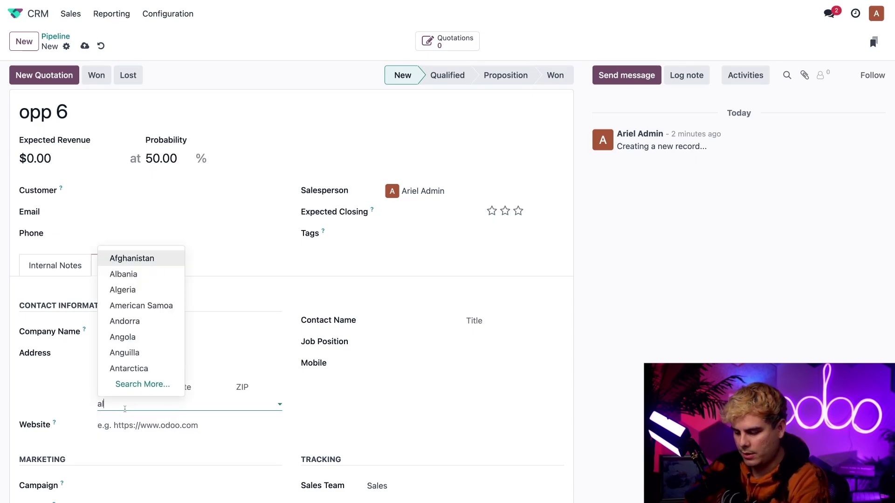
left_click(131, 428)
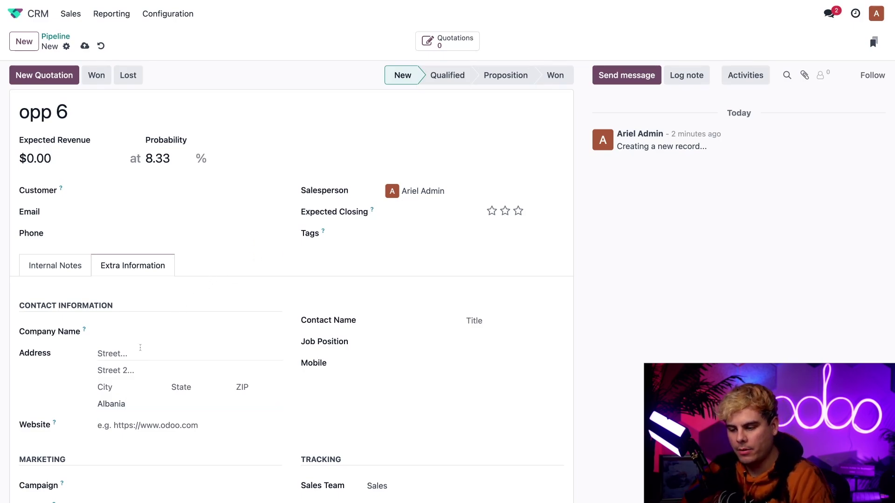
left_click(121, 403)
type("alge")
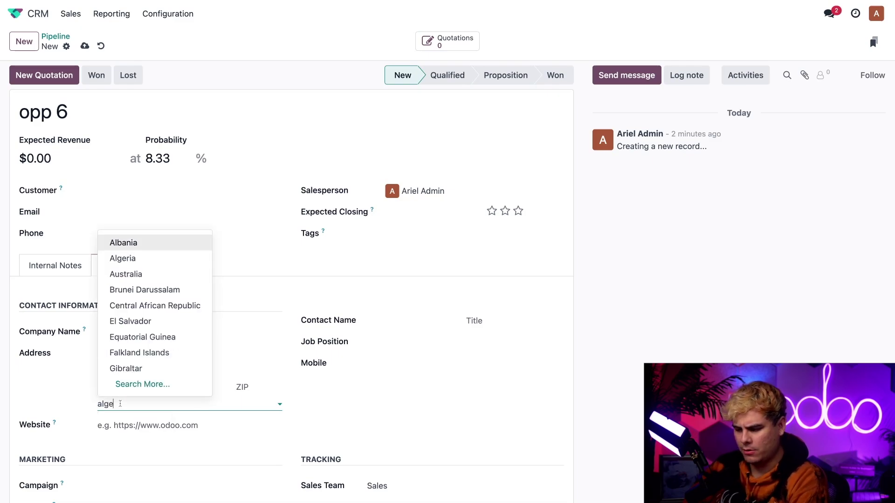
left_click(123, 424)
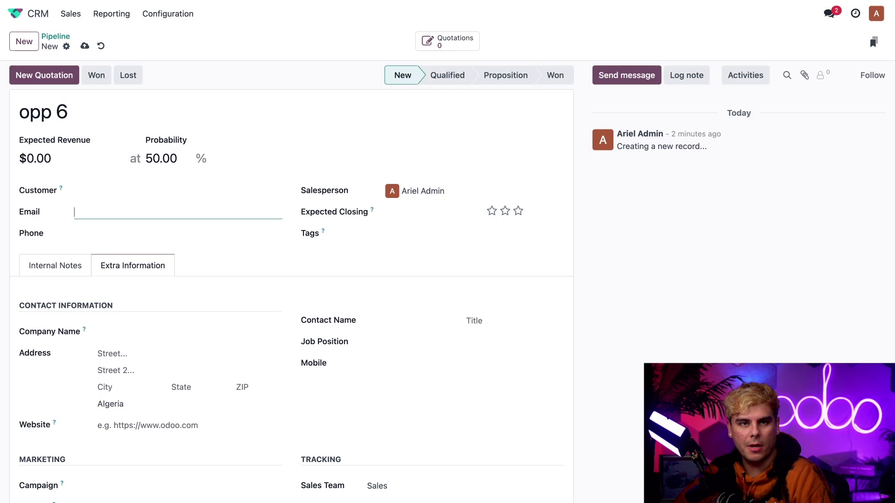
left_click(131, 405)
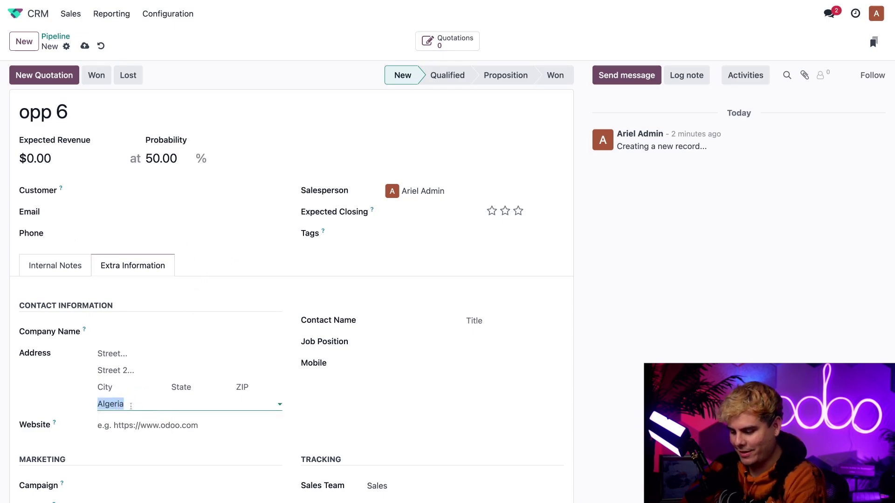
type("belg")
left_click(122, 423)
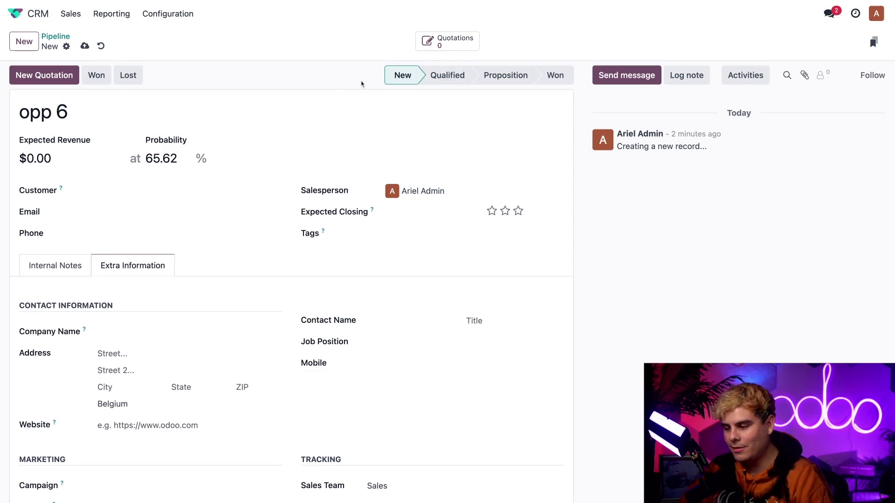
Move opp 6 to the Qualified stage and back to New.
left_click(446, 76)
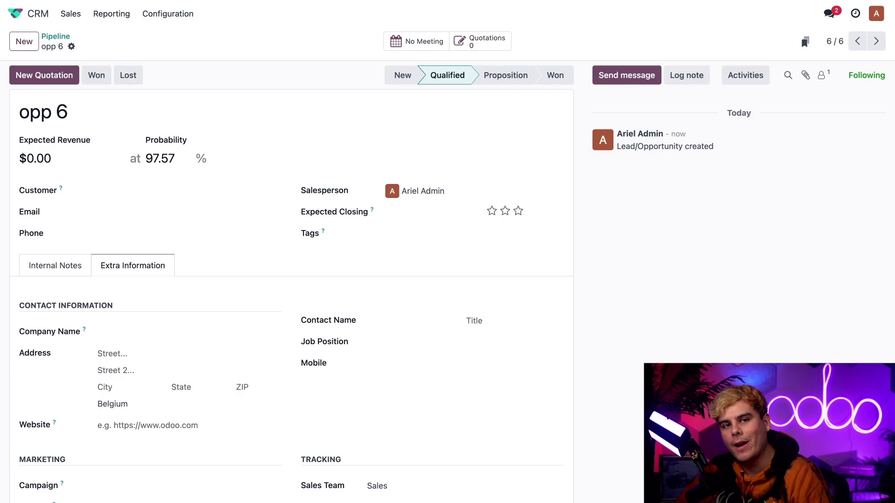
left_click(403, 75)
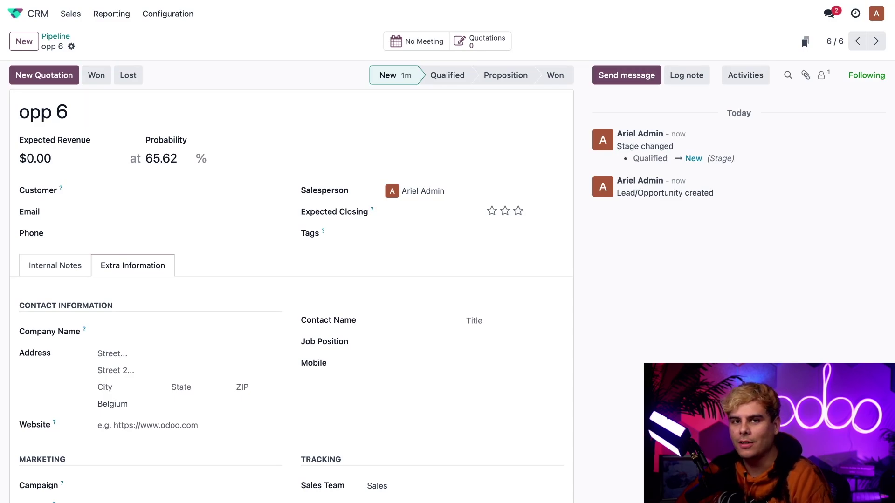
Set opp 6's probability manually to 13, then move it to Qualified and back to New.
left_click(171, 151)
type("13")
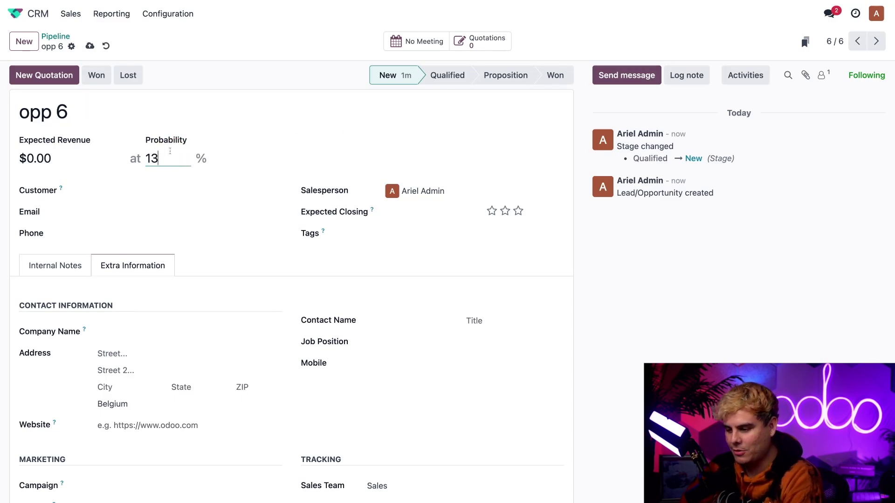
left_click(273, 161)
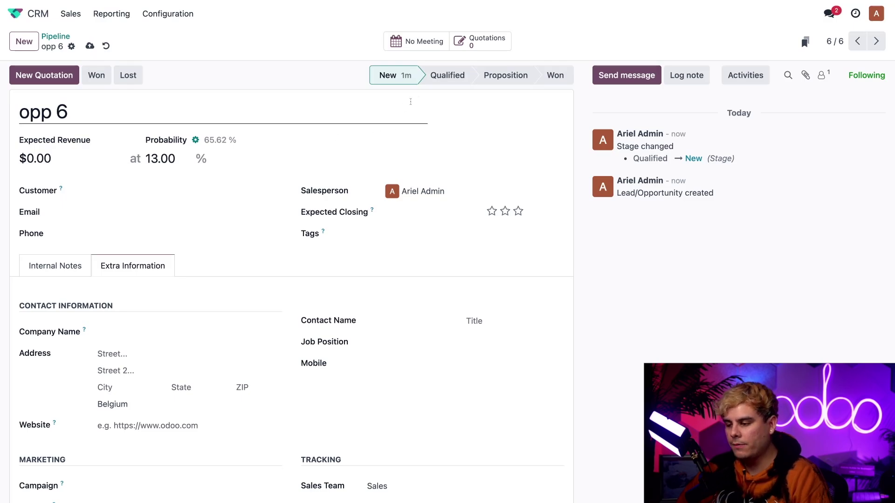
left_click(443, 75)
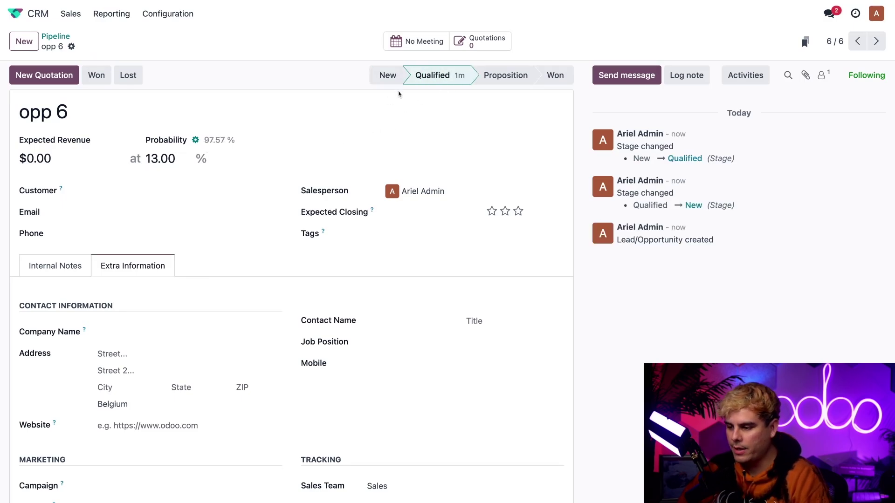
left_click(387, 76)
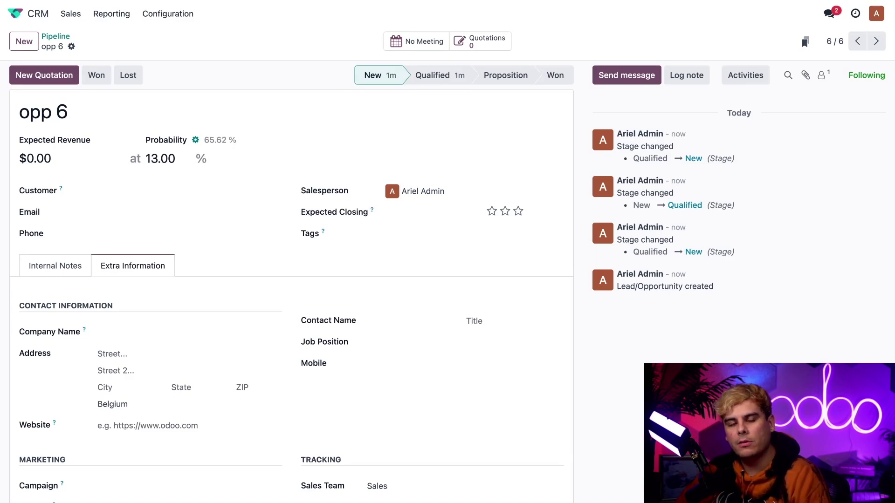
Replace opp 6's manual 13.00% probability with the automated 65.62% using the gear icon.
left_click(196, 140)
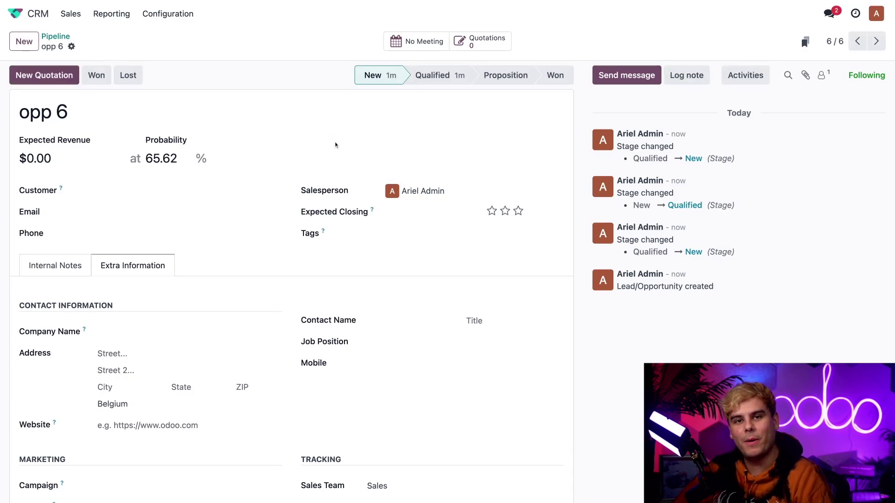